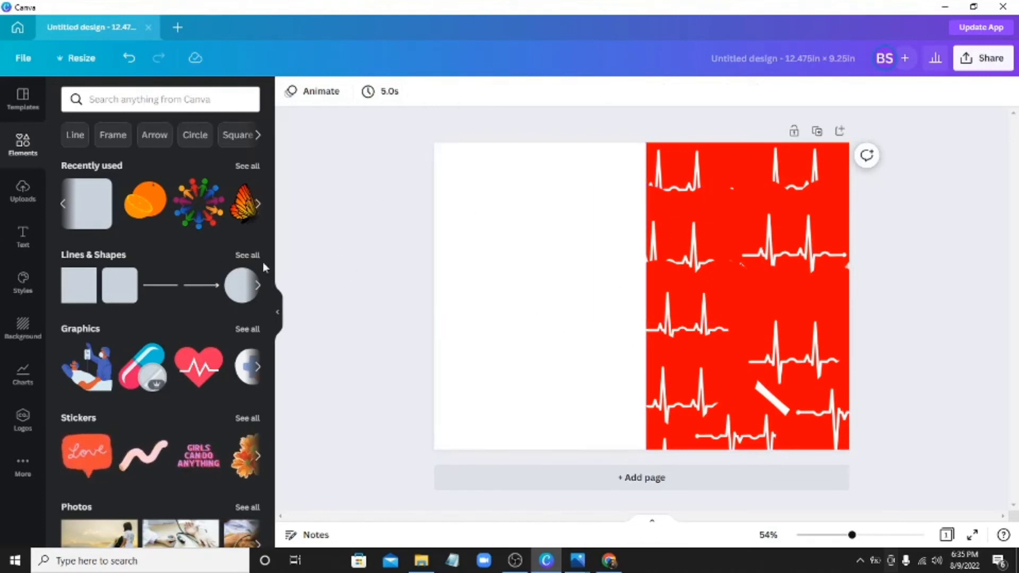
- Add a rounded square and reshape it into a wide banner across the upper part of the red front cover
{"action": "left_click", "coordinate": [121, 295]}
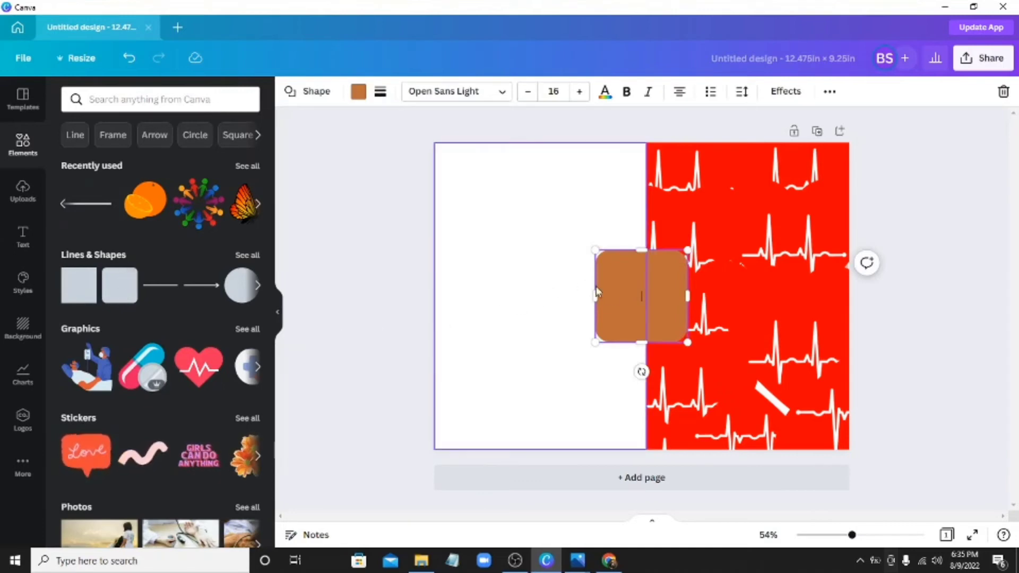
{"action": "left_click_drag", "start_coordinate": [641, 340], "coordinate": [641, 304]}
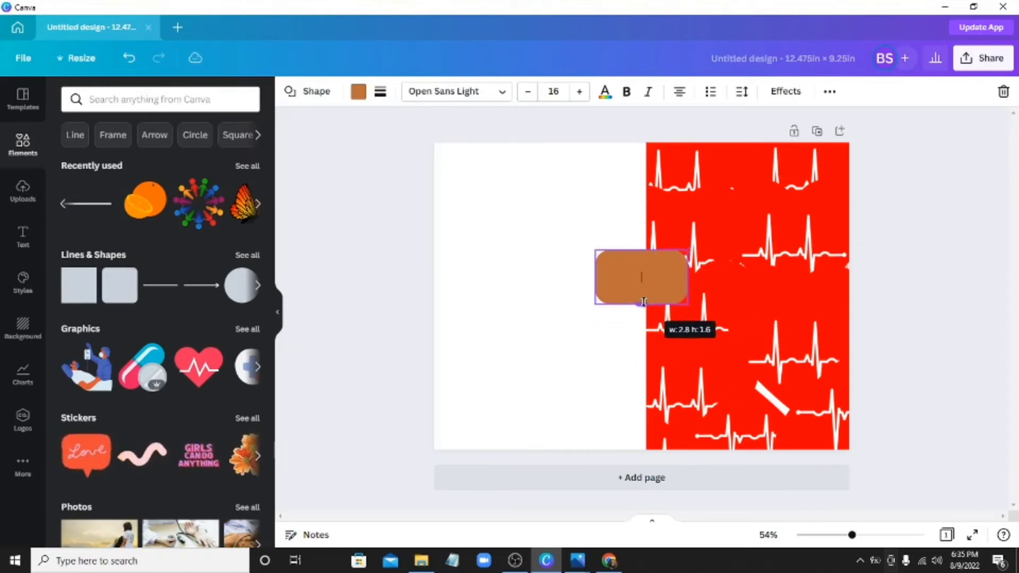
{"action": "left_click_drag", "start_coordinate": [685, 275], "coordinate": [788, 228]}
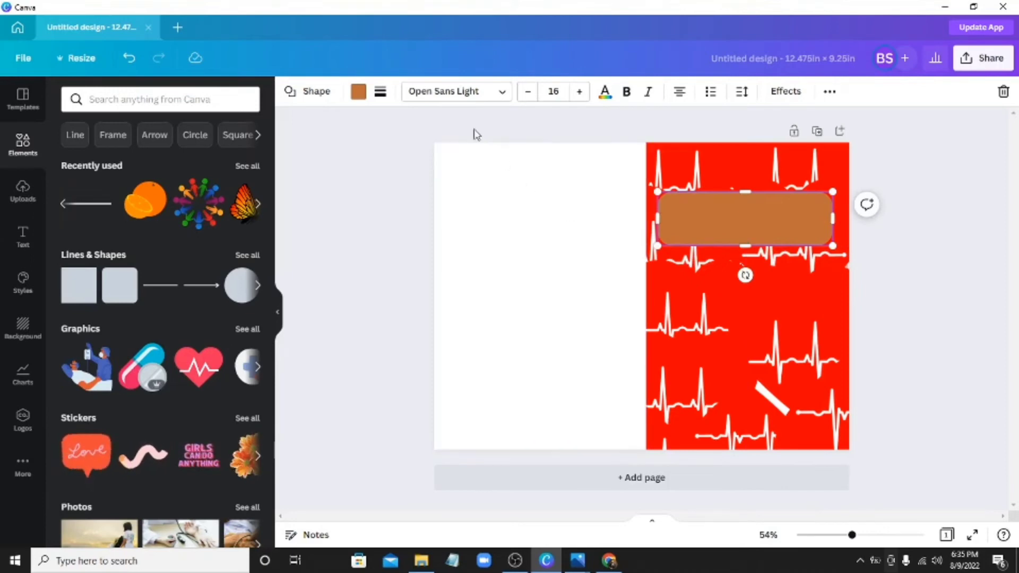
- Fill the rounded banner with white and move it slightly lower on the front cover
{"action": "left_click", "coordinate": [358, 91]}
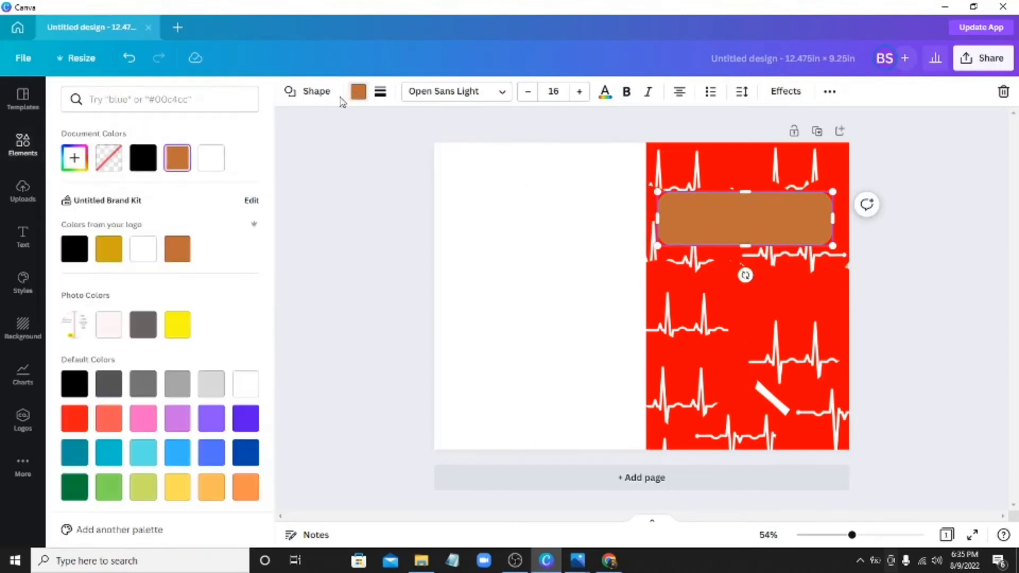
{"action": "left_click", "coordinate": [207, 167]}
{"action": "left_click", "coordinate": [139, 252]}
{"action": "left_click", "coordinate": [65, 259]}
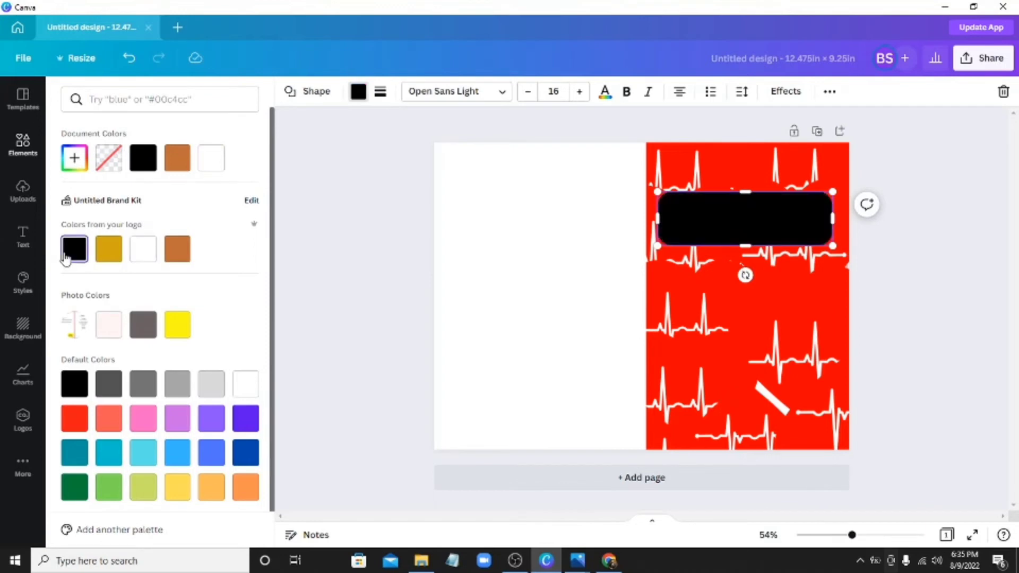
{"action": "left_click", "coordinate": [143, 249]}
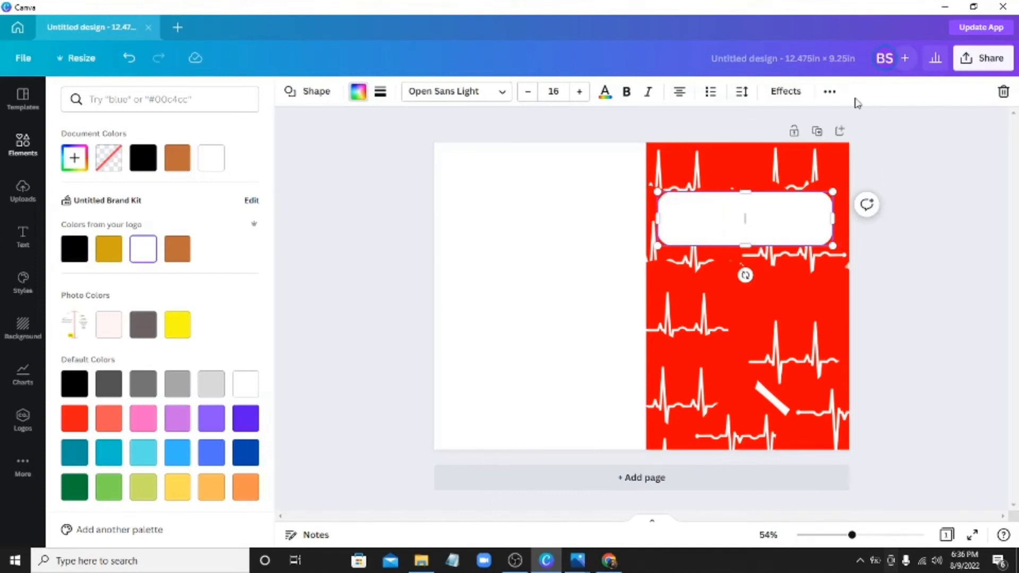
{"action": "left_click", "coordinate": [757, 214]}
{"action": "left_click_drag", "start_coordinate": [794, 233], "coordinate": [795, 254]}
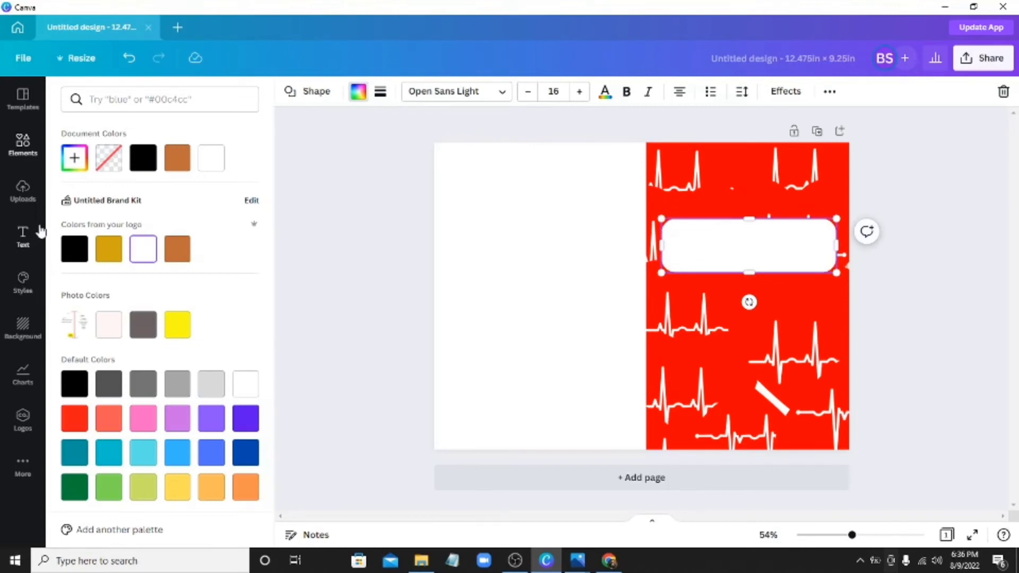
- Add the yellow "enjoy" text style to the design and place it over the white banner
{"action": "left_click", "coordinate": [23, 237]}
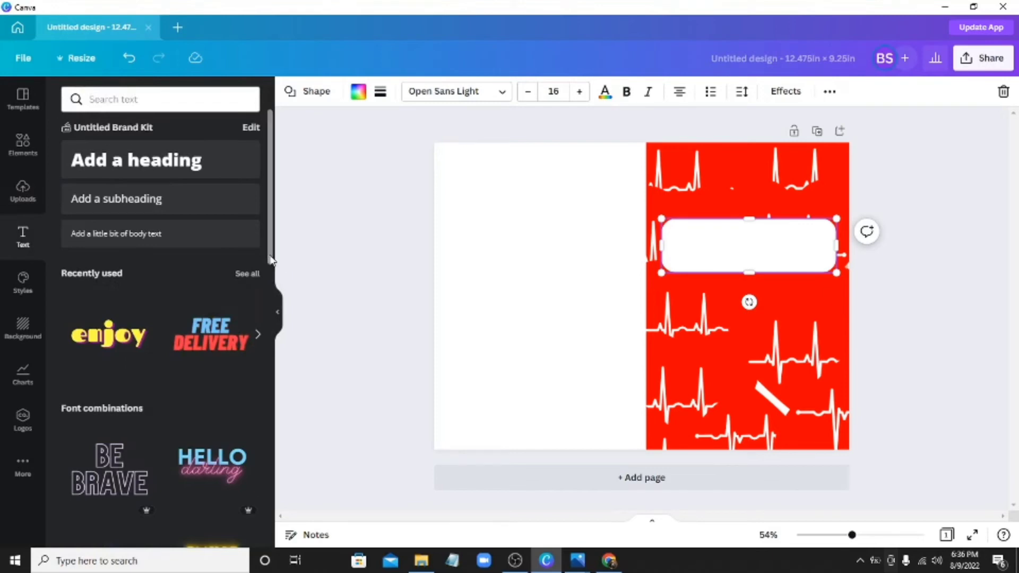
{"action": "scroll", "coordinate": [268, 313], "scroll_direction": "down", "scroll_amount": 3}
{"action": "mouse_move", "coordinate": [266, 308]}
{"action": "left_mouse_down"}
{"action": "mouse_move", "coordinate": [246, 465]}
{"action": "mouse_move", "coordinate": [282, 383]}
{"action": "mouse_move", "coordinate": [275, 291]}
{"action": "left_mouse_up"}
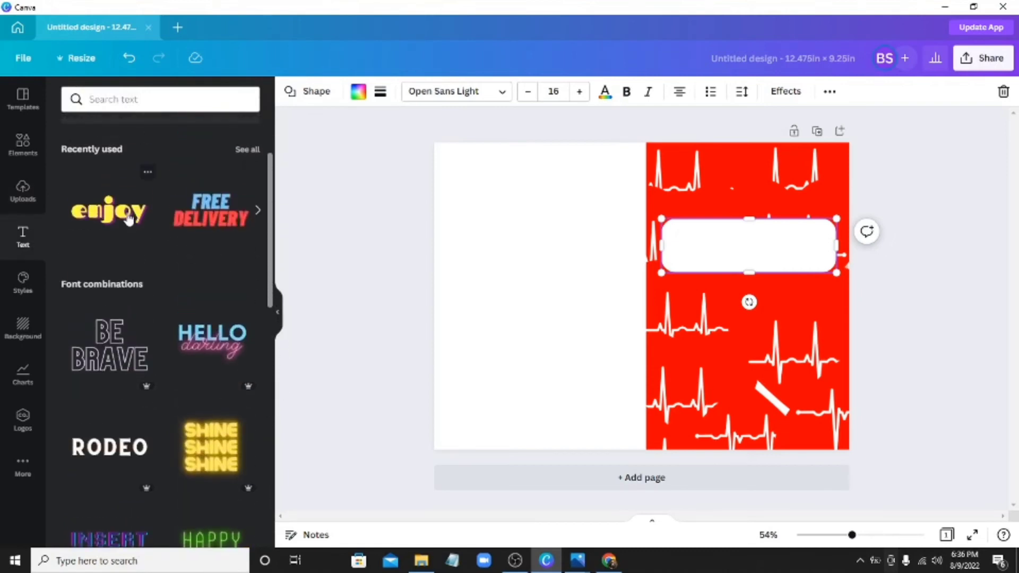
{"action": "left_click", "coordinate": [129, 219]}
{"action": "left_click_drag", "start_coordinate": [481, 359], "coordinate": [635, 266]}
{"action": "left_click_drag", "start_coordinate": [729, 267], "coordinate": [743, 243]}
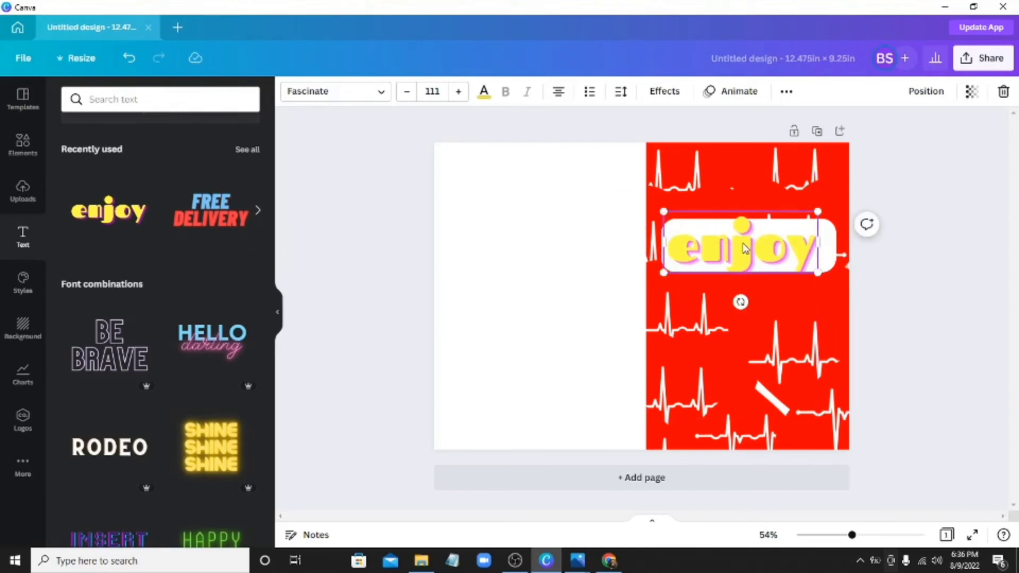
- Replace the "enjoy" text on the banner with "notebook"
{"action": "double_click", "coordinate": [744, 243]}
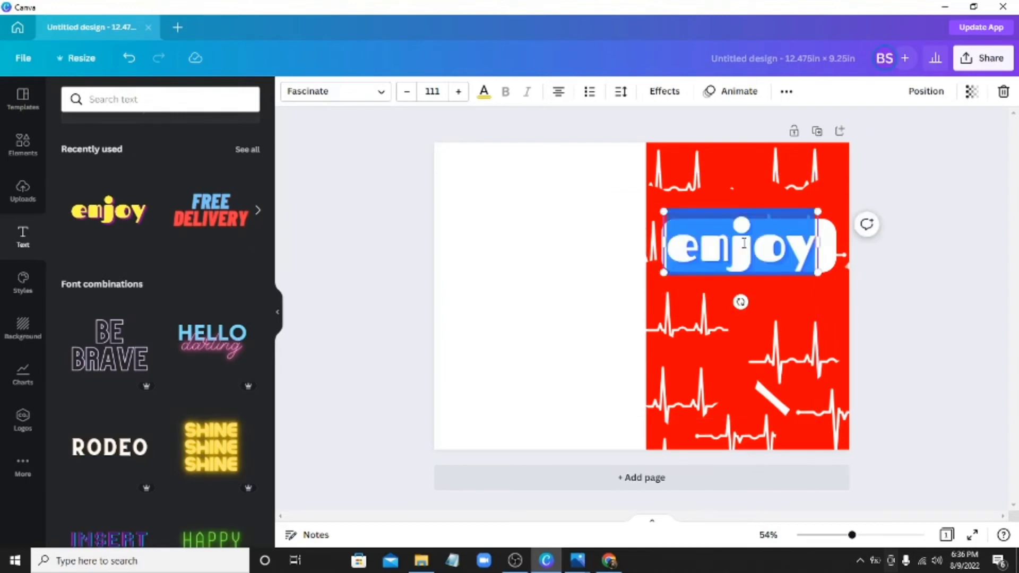
{"action": "type", "text": "note"}
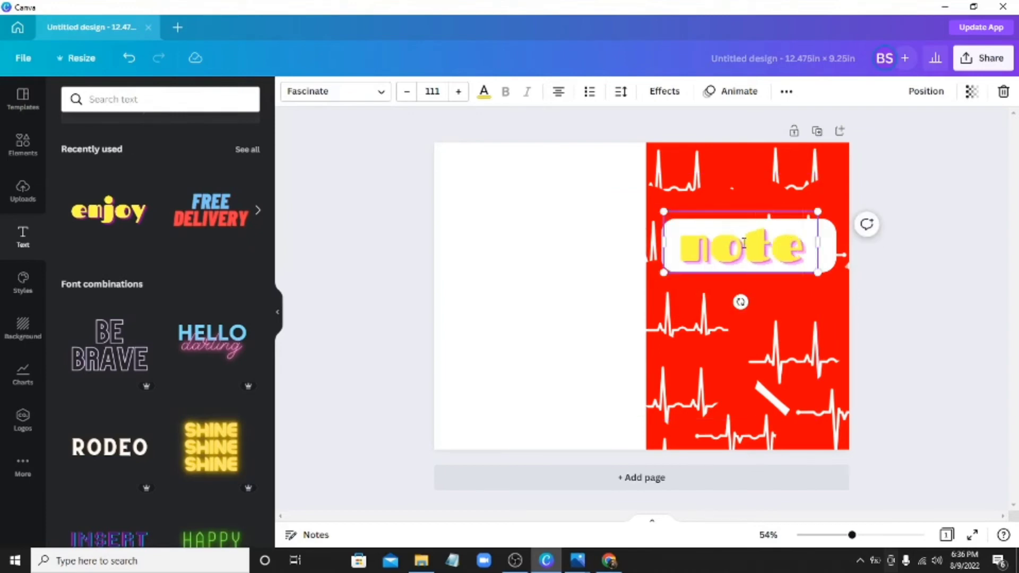
{"action": "type", "text": " book"}
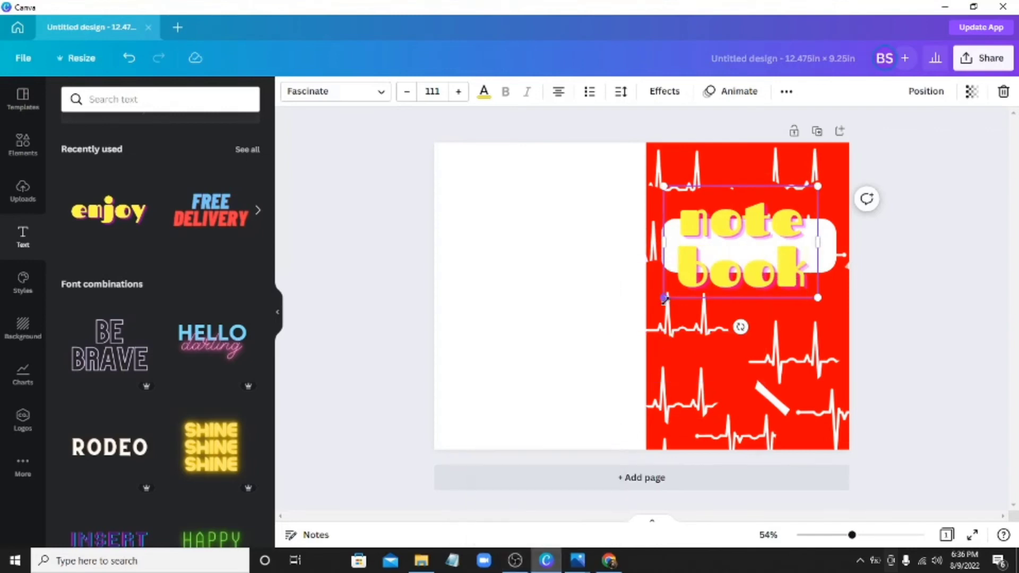
- Scale down and widen the title's text box so "notebook" fits on one line over the white banner
{"action": "left_click_drag", "start_coordinate": [664, 298], "coordinate": [691, 277]}
{"action": "left_click_drag", "start_coordinate": [690, 232], "coordinate": [627, 248]}
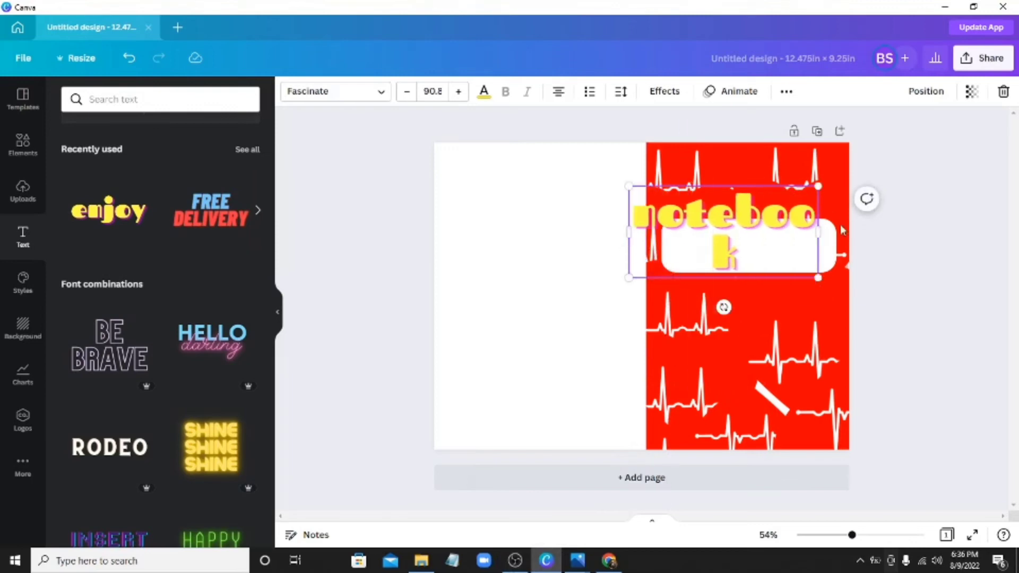
{"action": "left_click_drag", "start_coordinate": [818, 232], "coordinate": [856, 227]}
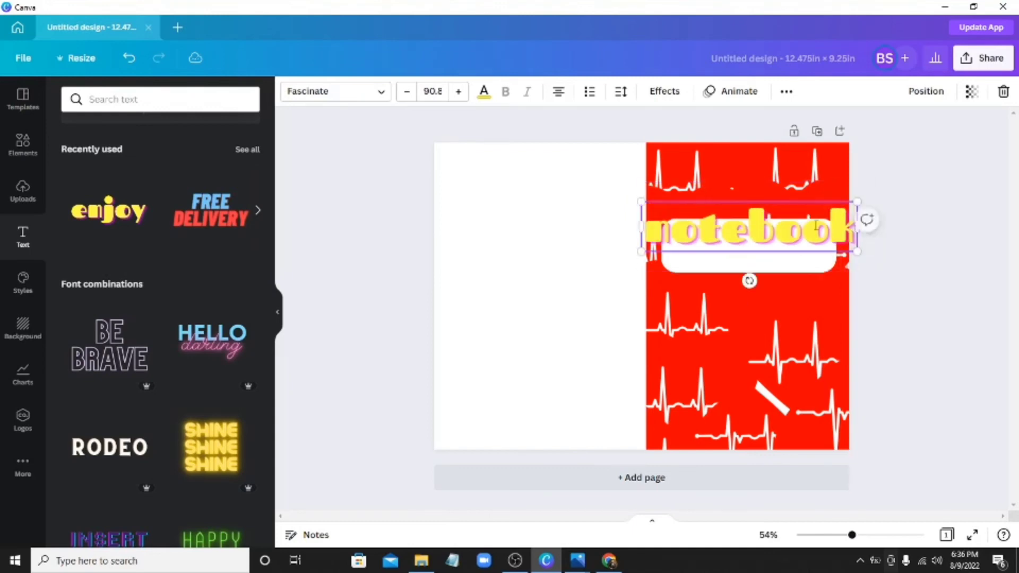
{"action": "left_click_drag", "start_coordinate": [641, 253], "coordinate": [679, 242]}
{"action": "left_click_drag", "start_coordinate": [774, 237], "coordinate": [765, 263]}
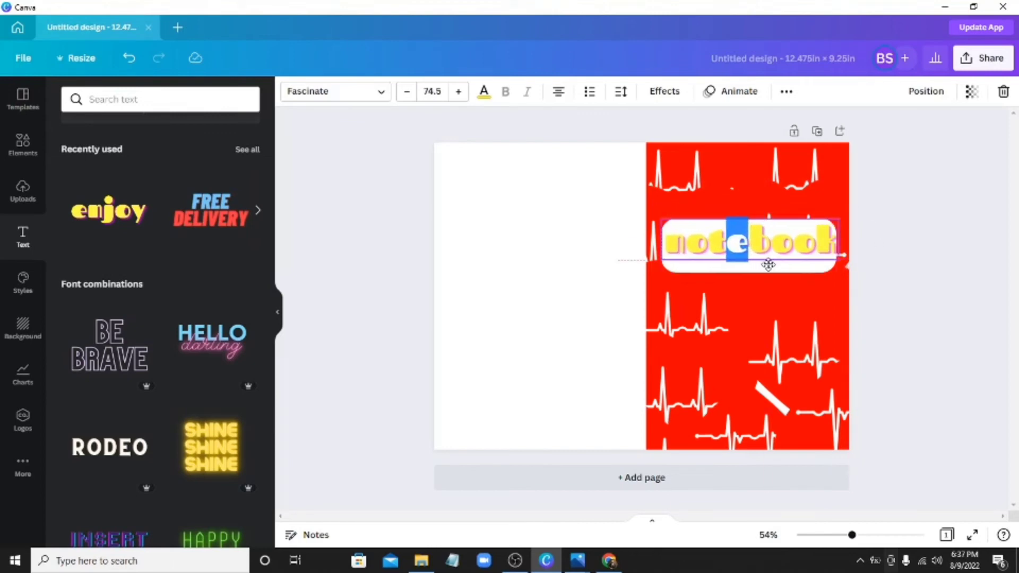
- Set the font size of the "notebook" title to 73.5
{"action": "left_click", "coordinate": [406, 92]}
{"action": "left_click", "coordinate": [405, 92]}
{"action": "left_click", "coordinate": [405, 91]}
{"action": "left_click", "coordinate": [406, 92]}
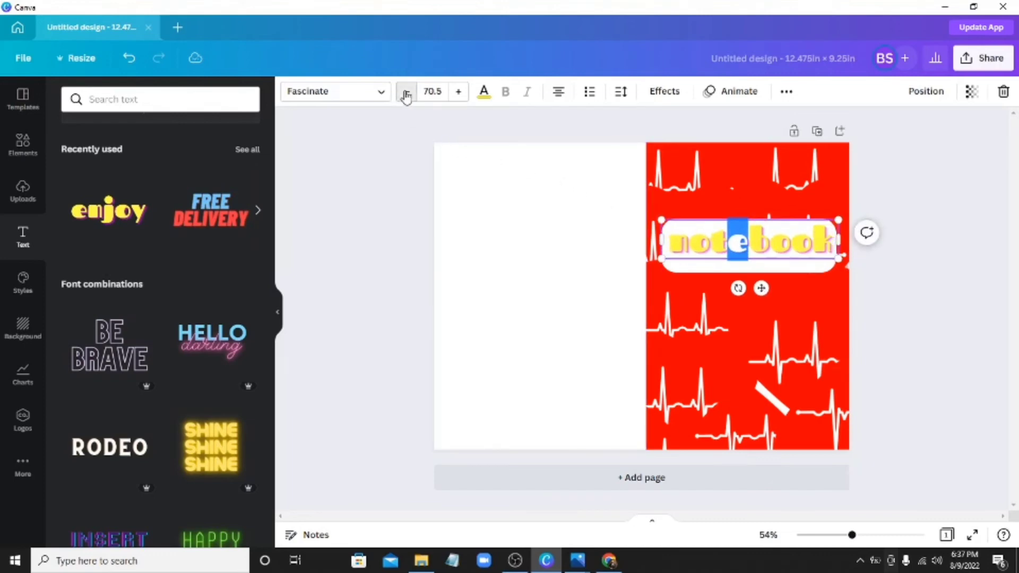
{"action": "left_click", "coordinate": [458, 92]}
{"action": "left_click", "coordinate": [458, 91]}
{"action": "left_click", "coordinate": [459, 92]}
{"action": "left_click", "coordinate": [458, 92]}
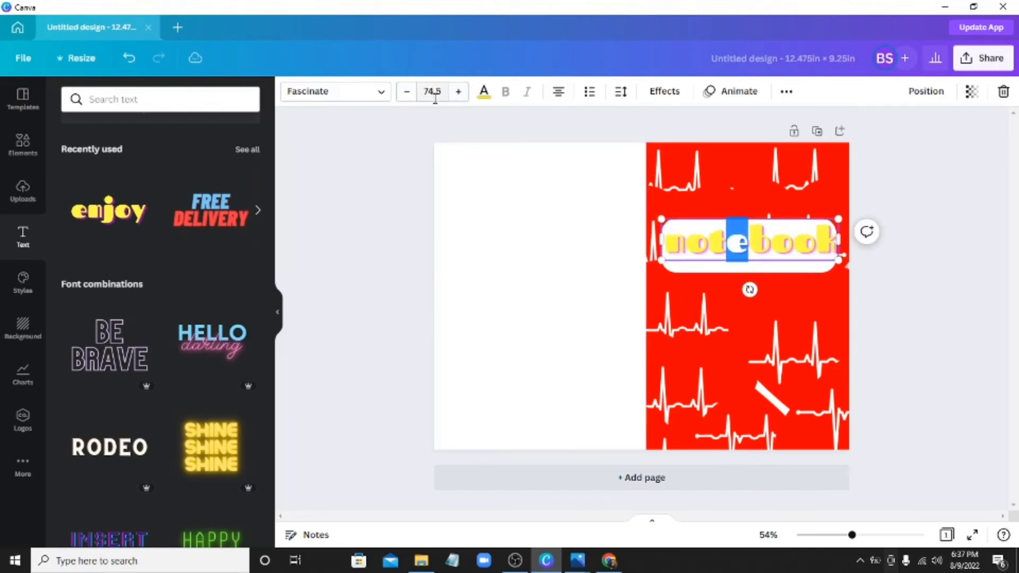
{"action": "left_click", "coordinate": [407, 92]}
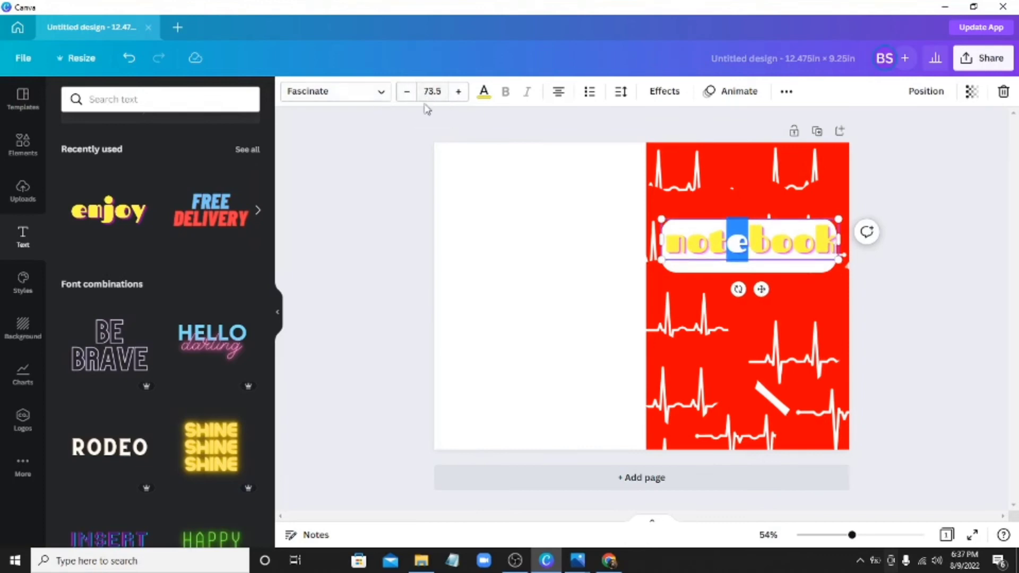
- Color the selected letter "e" in the title black
{"action": "left_click", "coordinate": [484, 94]}
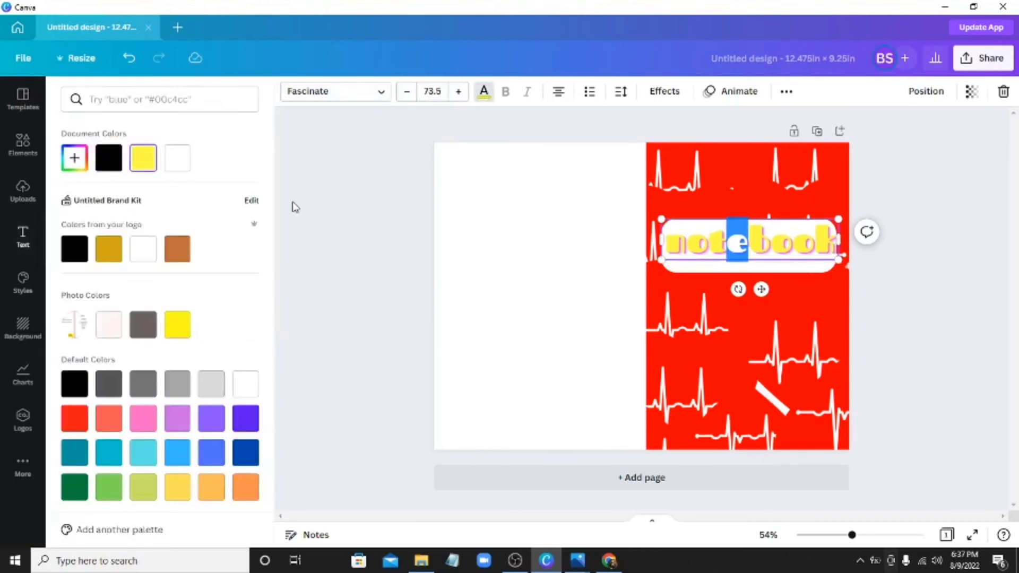
{"action": "left_click", "coordinate": [69, 252]}
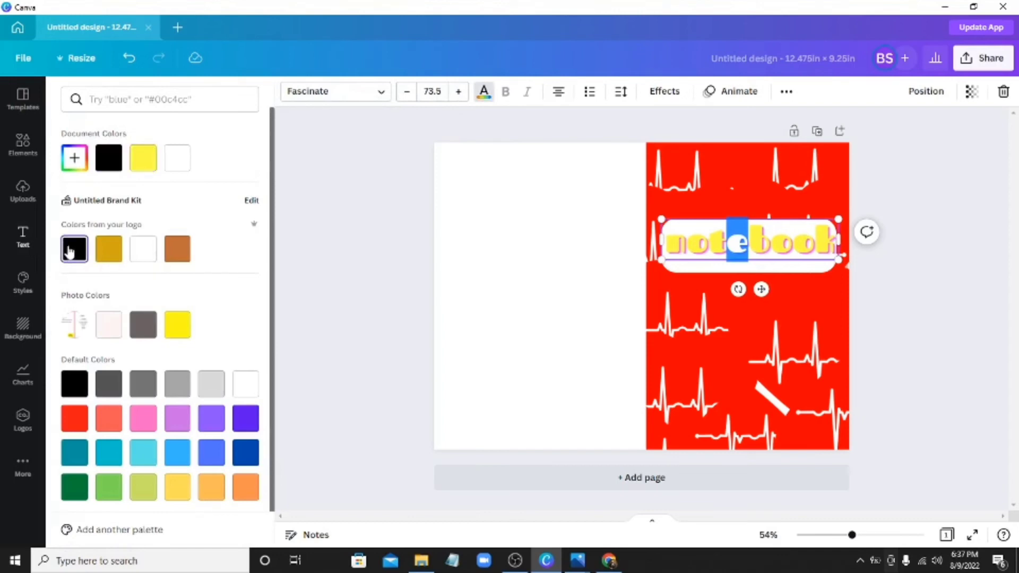
{"action": "left_click", "coordinate": [580, 284]}
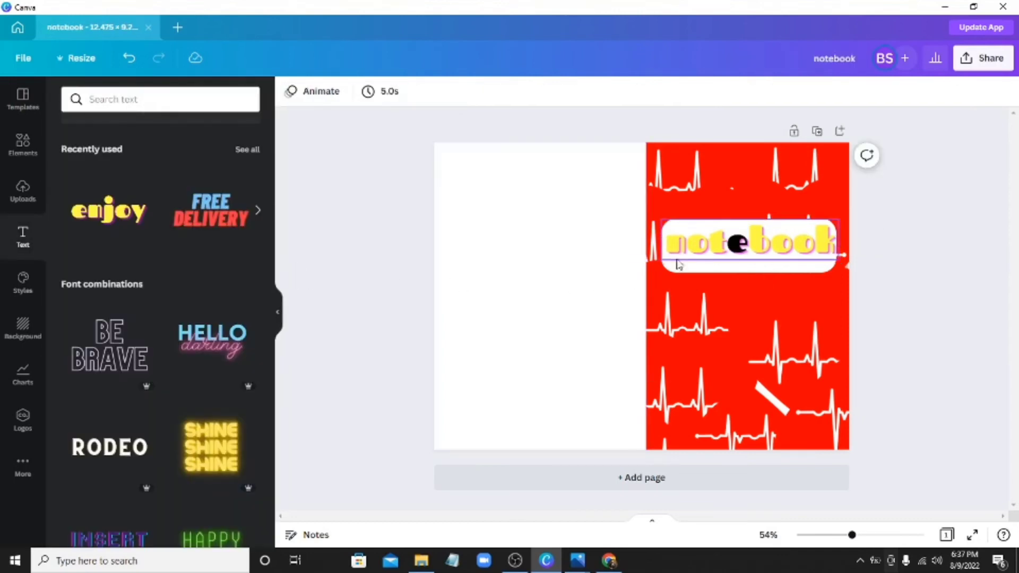
- Select the whole "notebook" title and color it black
{"action": "left_click", "coordinate": [699, 246]}
{"action": "left_click", "coordinate": [698, 243]}
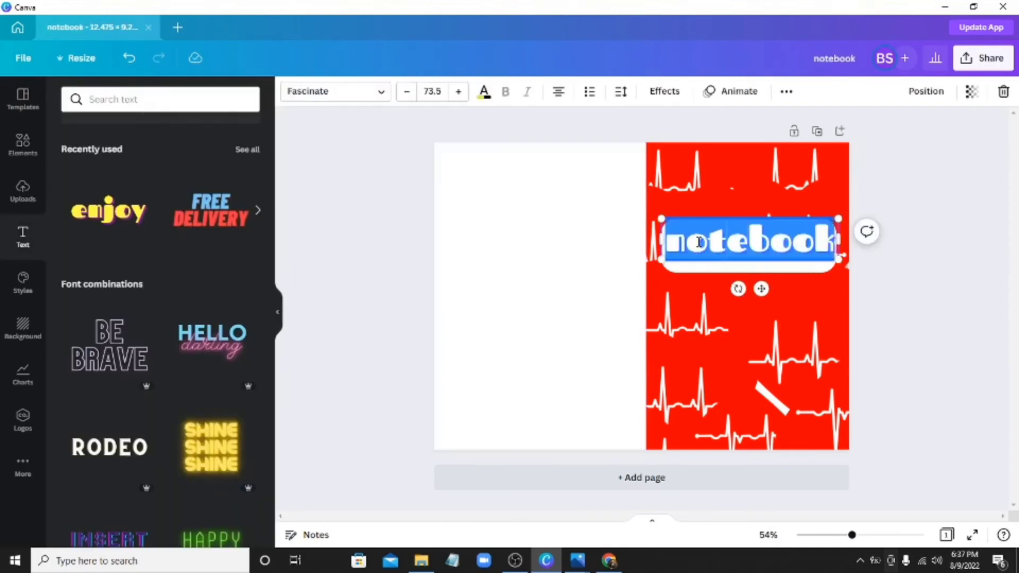
{"action": "left_click", "coordinate": [484, 94]}
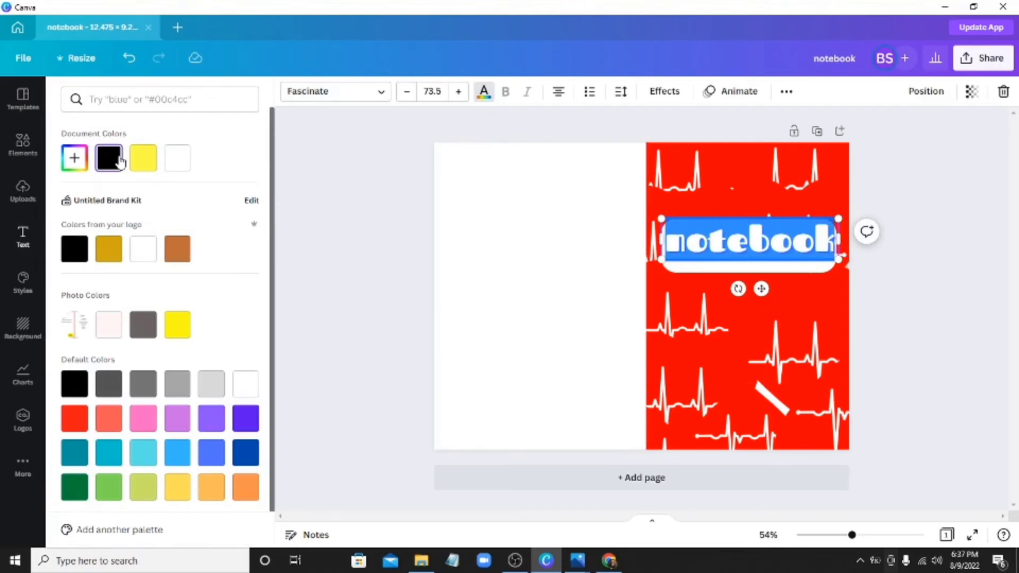
{"action": "left_click", "coordinate": [81, 249]}
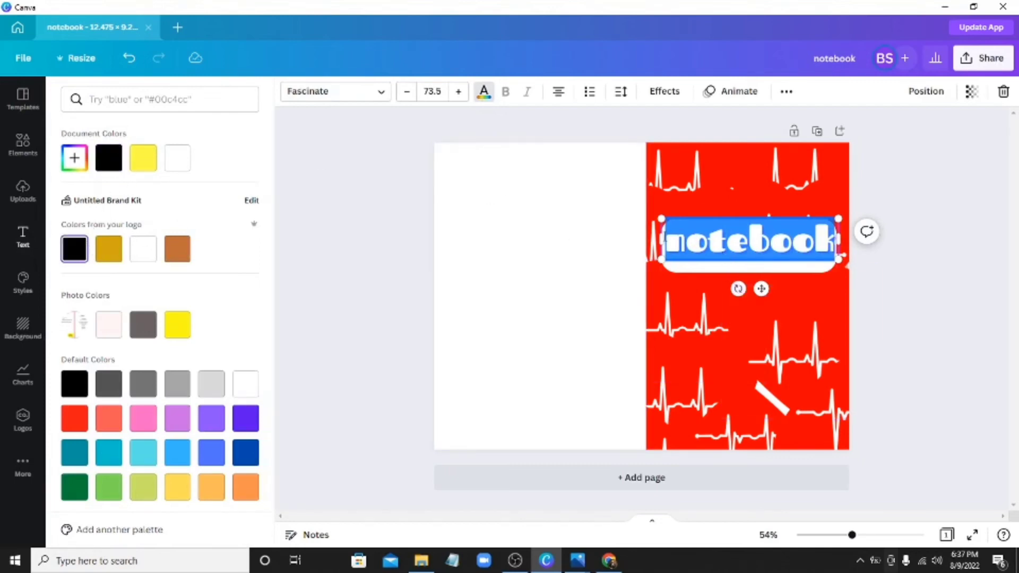
{"action": "left_click", "coordinate": [348, 281]}
{"action": "left_click", "coordinate": [873, 309]}
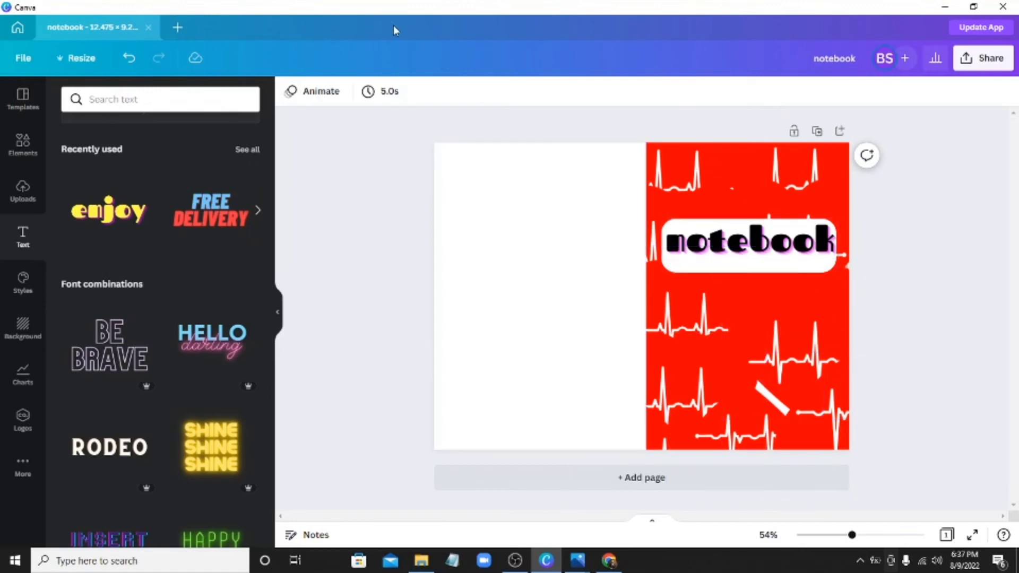
- Group all the cover artwork and send it backward behind the paperback cover template
{"action": "left_click_drag", "start_coordinate": [407, 141], "coordinate": [948, 473]}
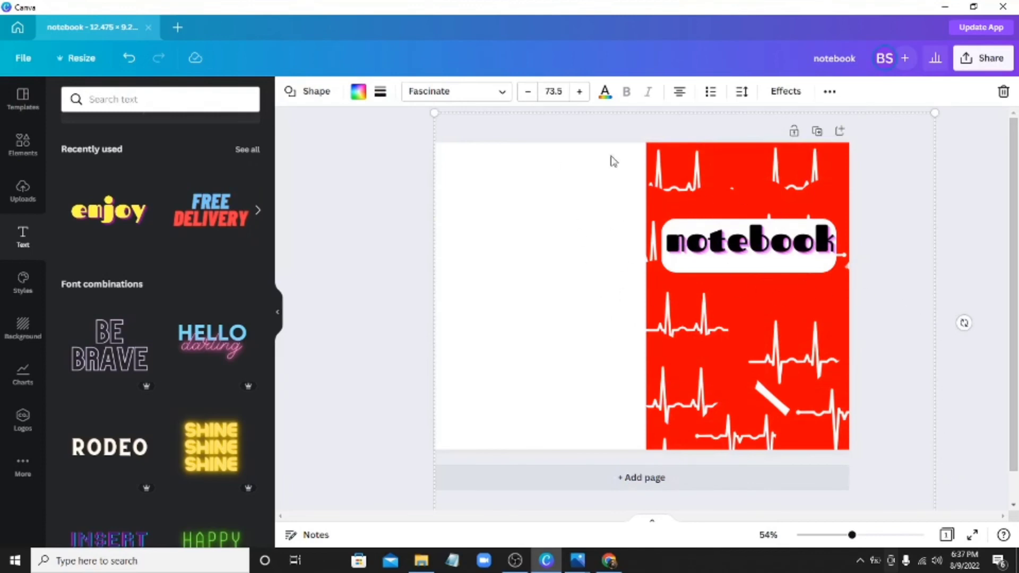
{"action": "left_click", "coordinate": [829, 92]}
{"action": "left_click", "coordinate": [657, 122]}
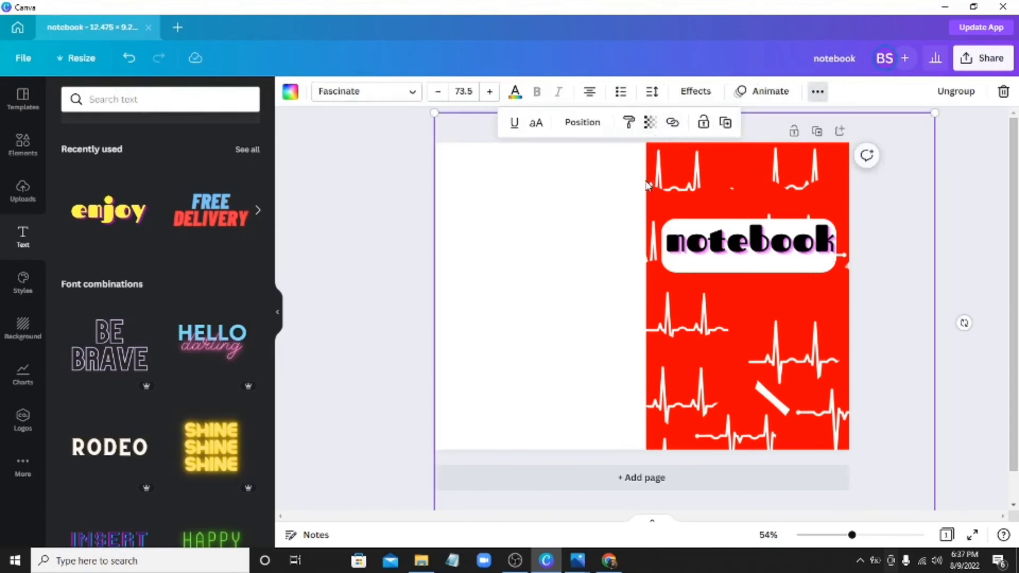
{"action": "left_click", "coordinate": [590, 125]}
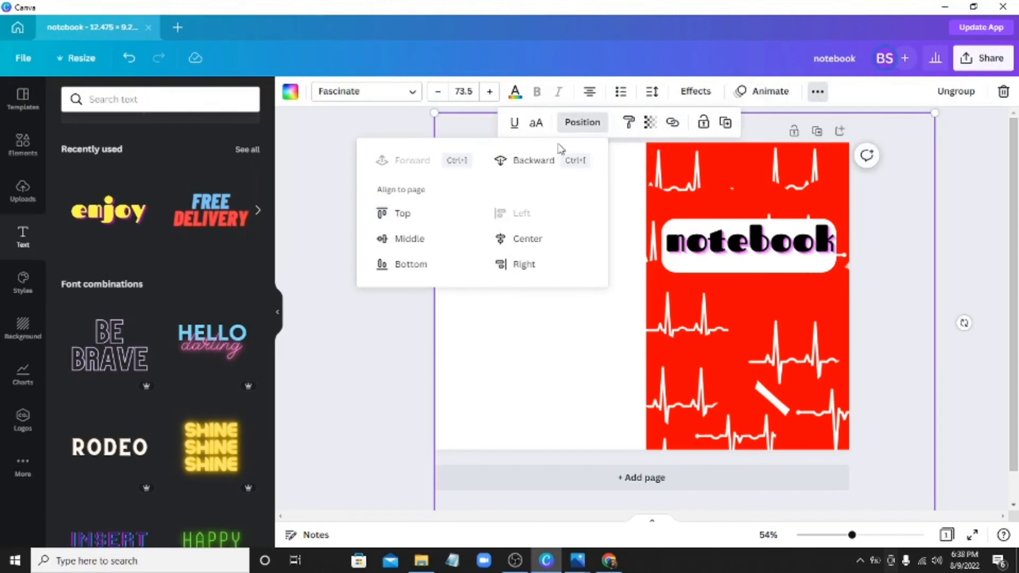
{"action": "left_click", "coordinate": [518, 169]}
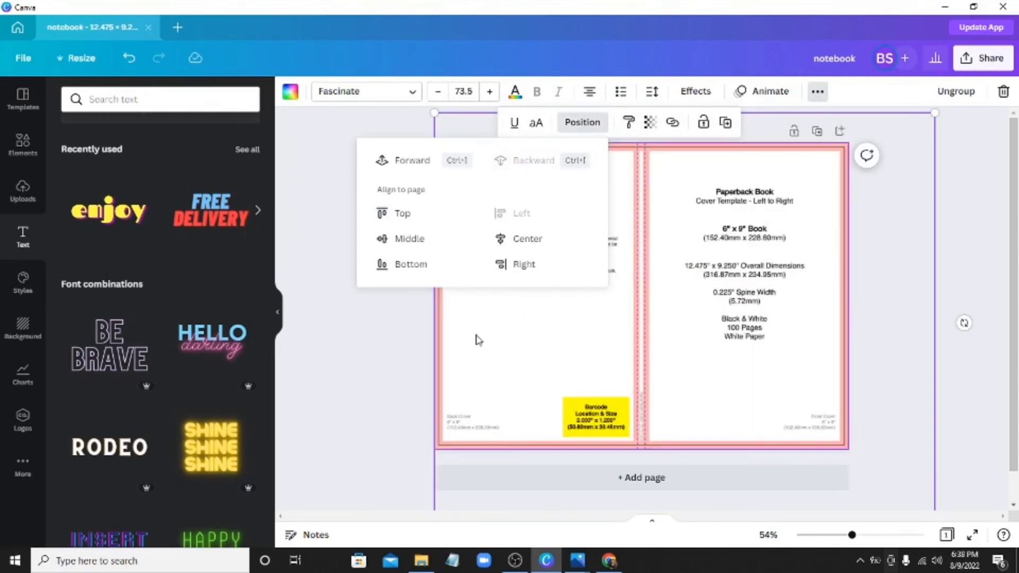
- Unlock the paperback cover template image and delete it from the page
{"action": "left_click", "coordinate": [399, 376]}
{"action": "left_click", "coordinate": [512, 309]}
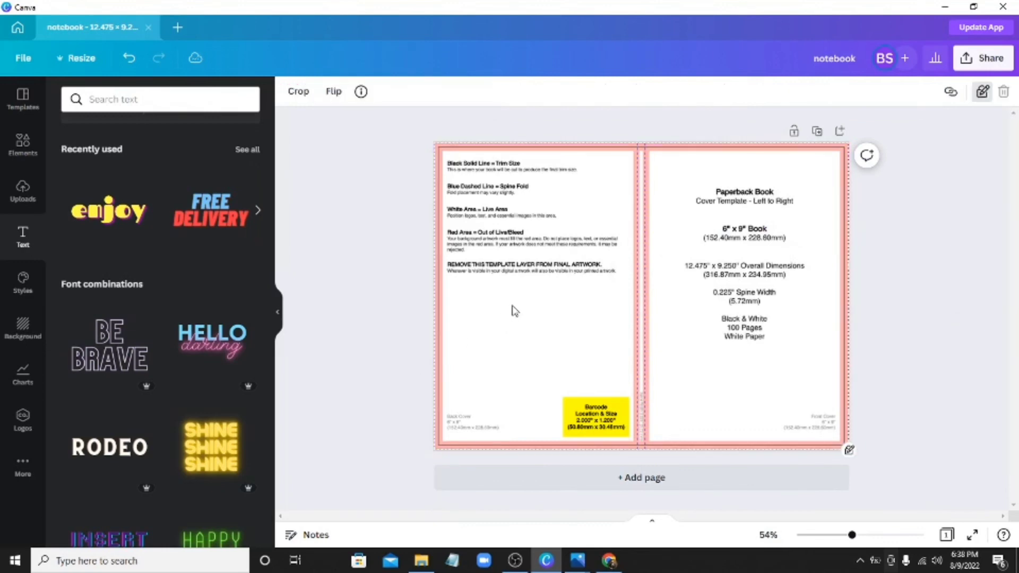
{"action": "left_click", "coordinate": [982, 93]}
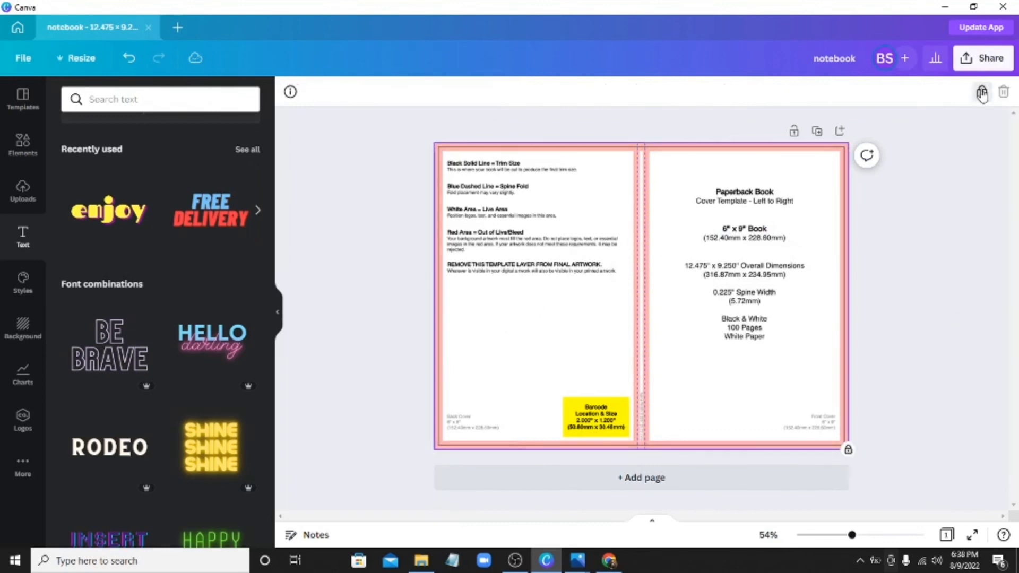
{"action": "left_click", "coordinate": [982, 92]}
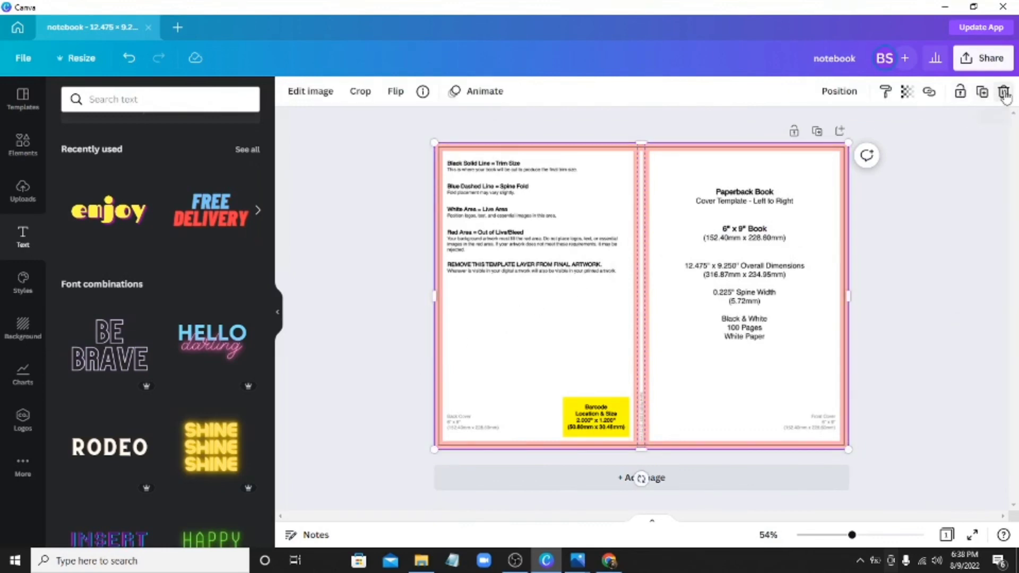
{"action": "left_click", "coordinate": [1003, 93]}
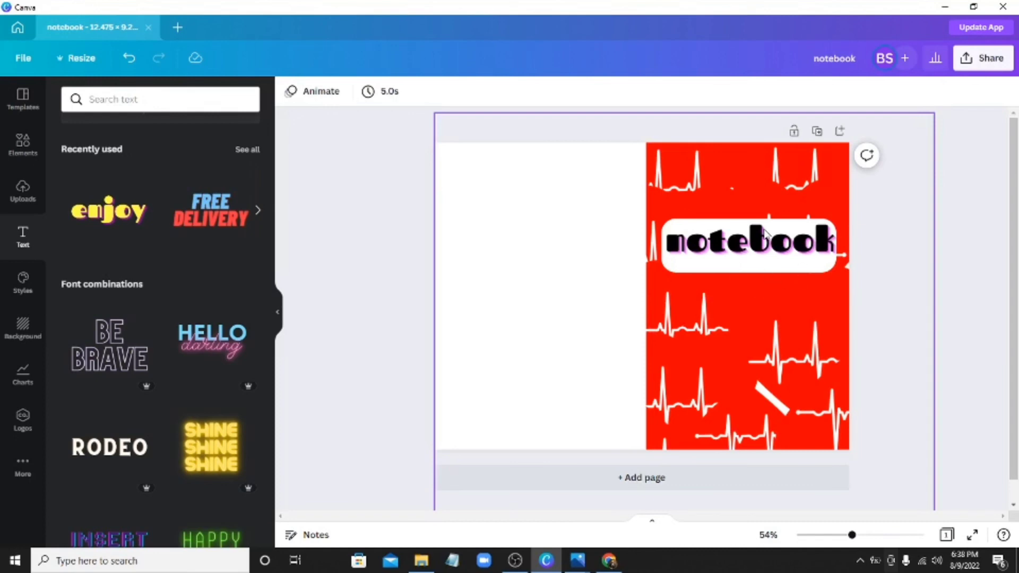
- Open the design's download options and set the file type to PDF Print
{"action": "left_click", "coordinate": [984, 60]}
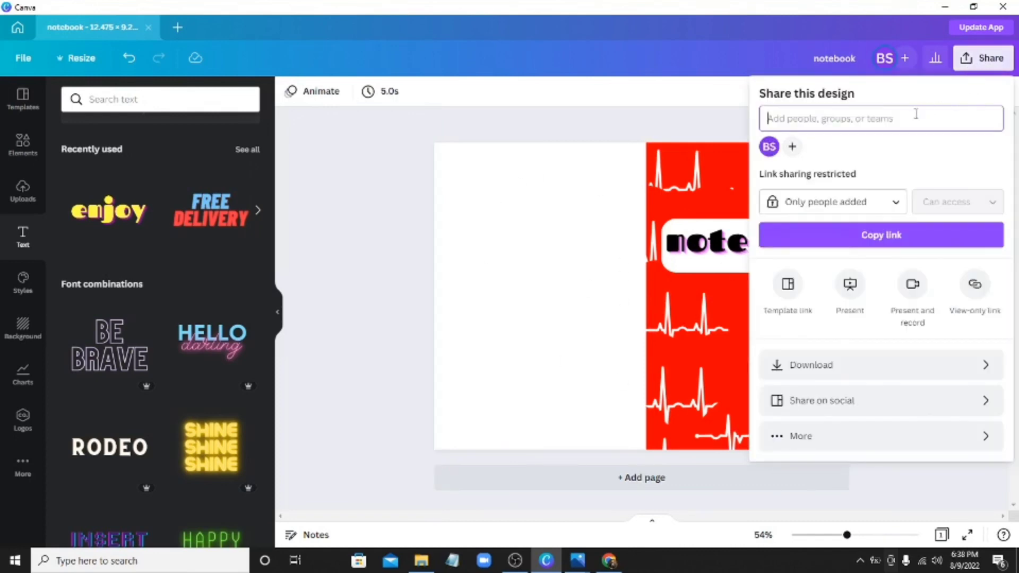
{"action": "left_click", "coordinate": [812, 371]}
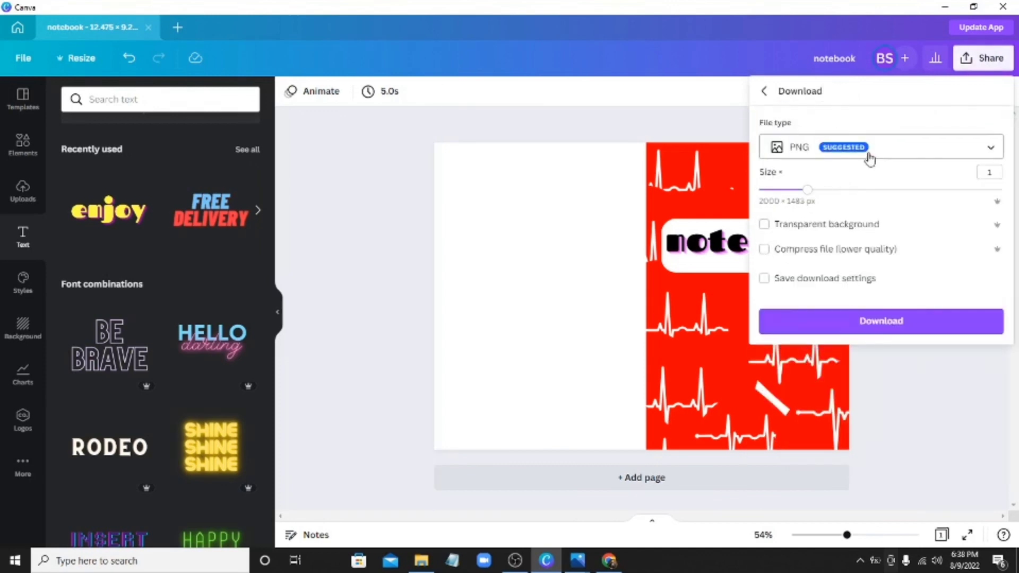
{"action": "left_click", "coordinate": [992, 148]}
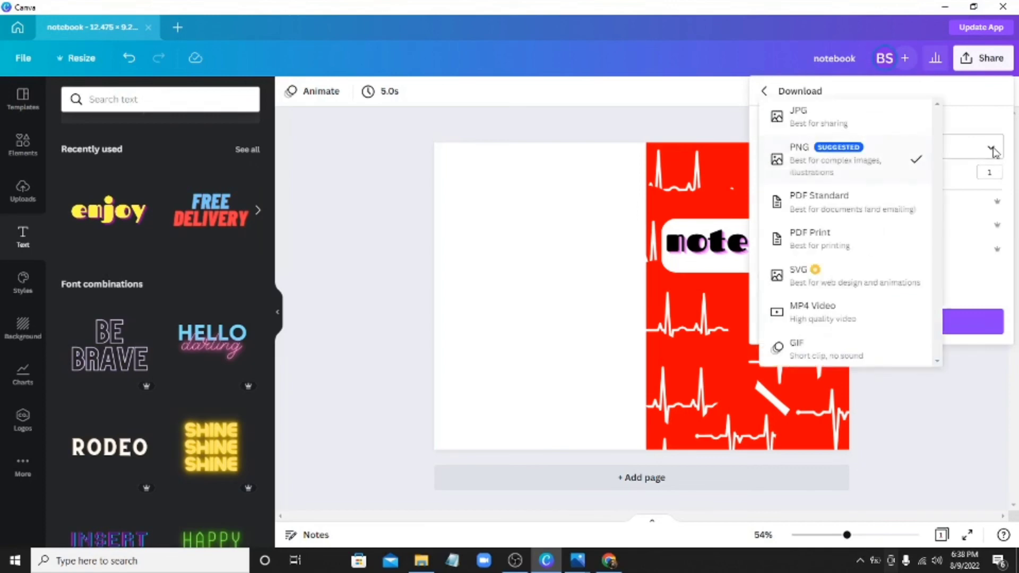
{"action": "left_click", "coordinate": [850, 239]}
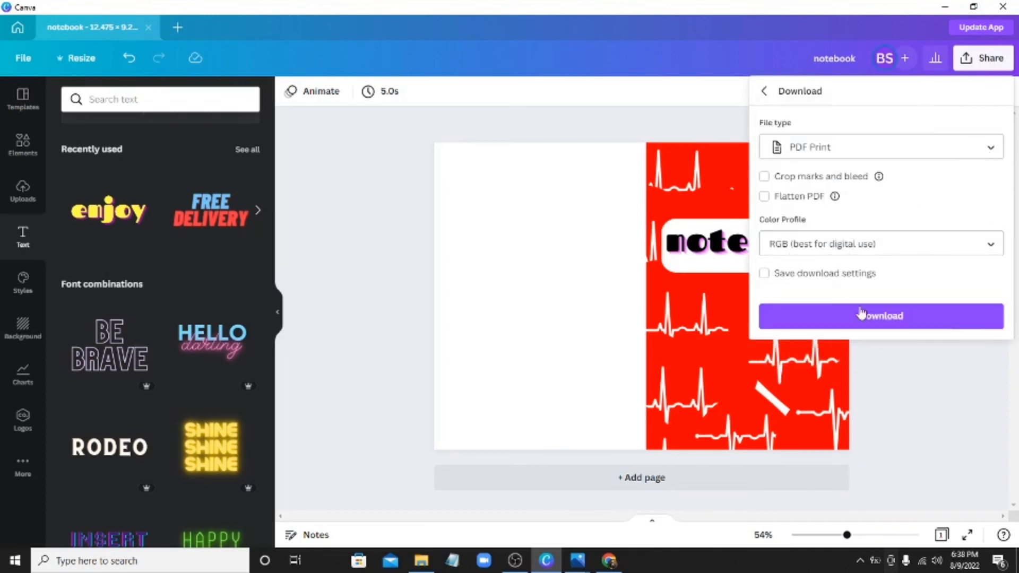
- Download the notebook cover and save the PDF in the Downloads folder with the file name "kdp"
{"action": "left_click", "coordinate": [832, 316]}
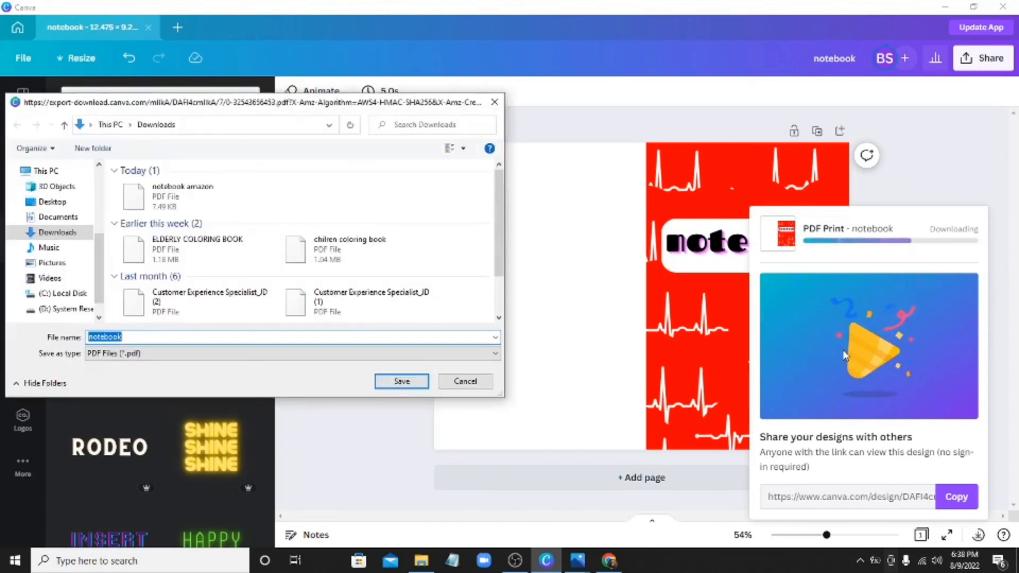
{"action": "key", "text": "BackSpace"}
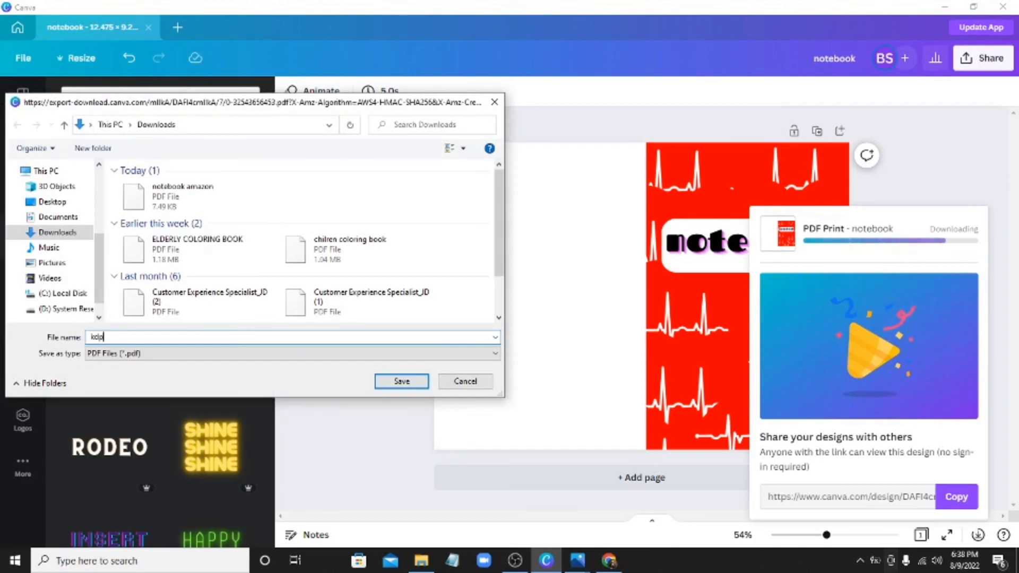
{"action": "left_click", "coordinate": [402, 380]}
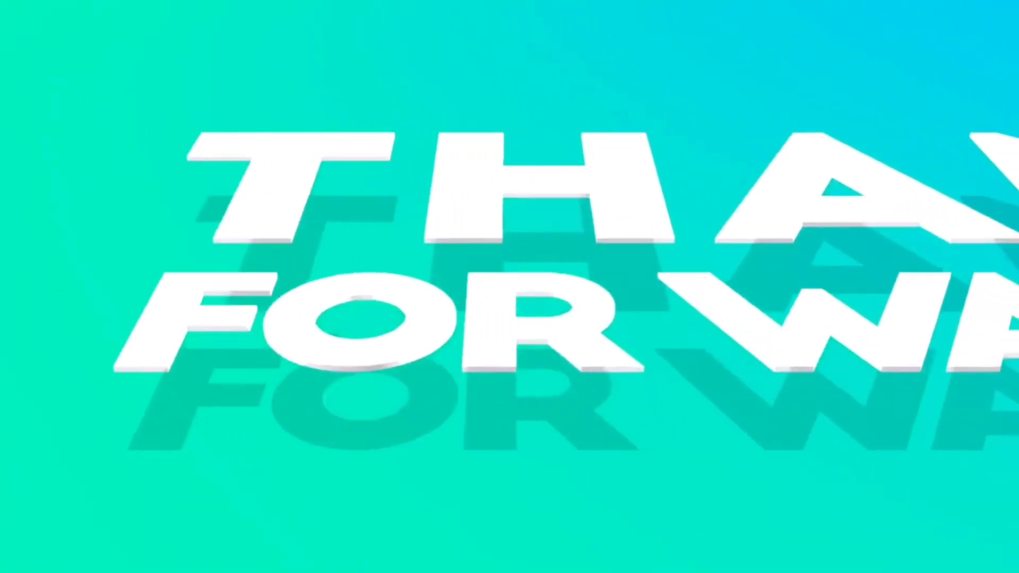